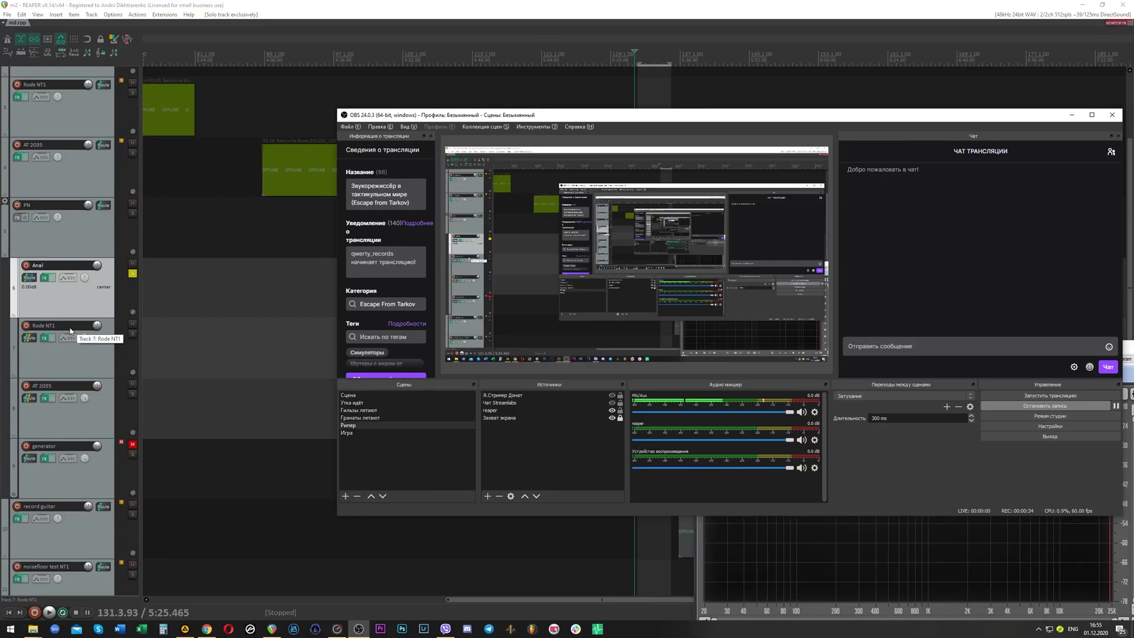
Bring REAPER forward and select only the Rode NT1 pink-noise item.
left_click(63, 326)
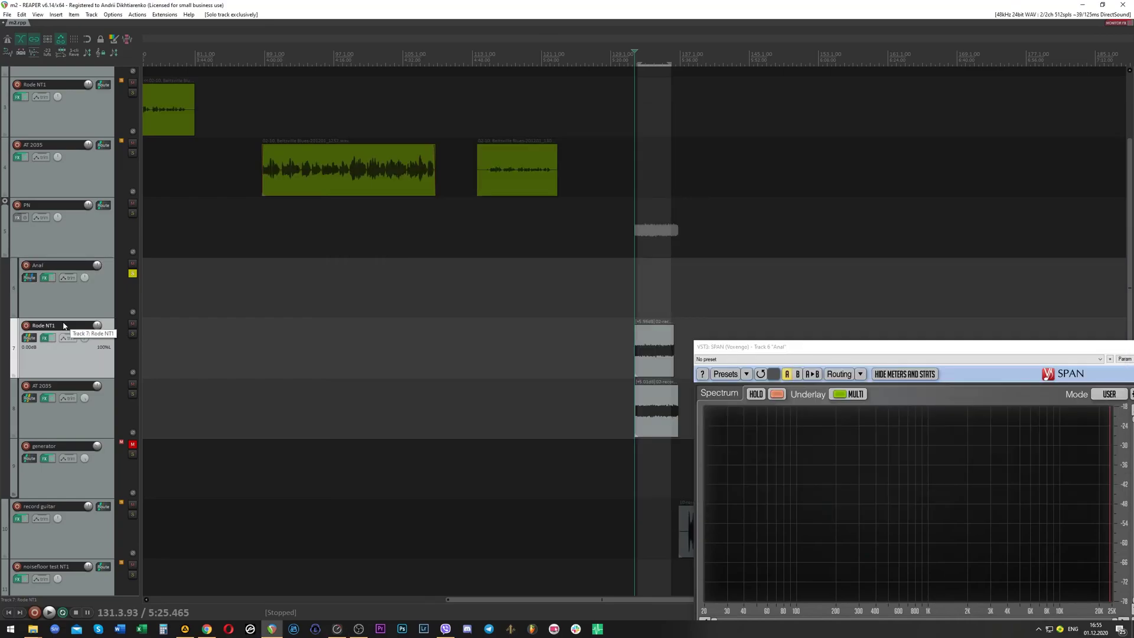
left_click(642, 284)
scroll(421, 229, "up", 3)
left_click_drag(319, 287, 434, 361)
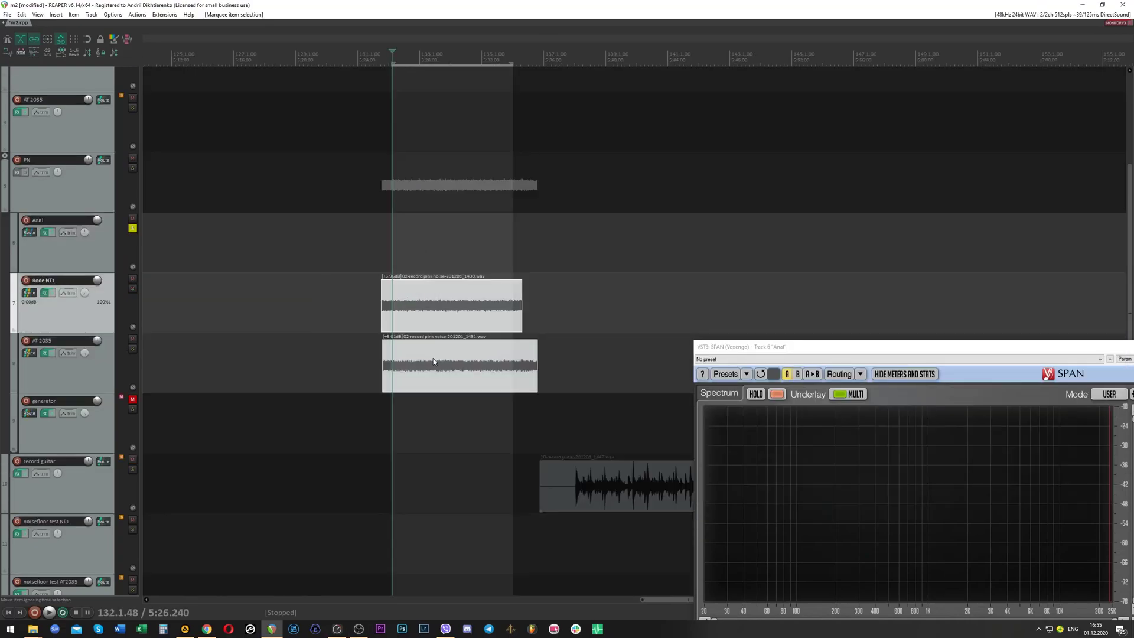
left_click_drag(429, 244, 483, 403)
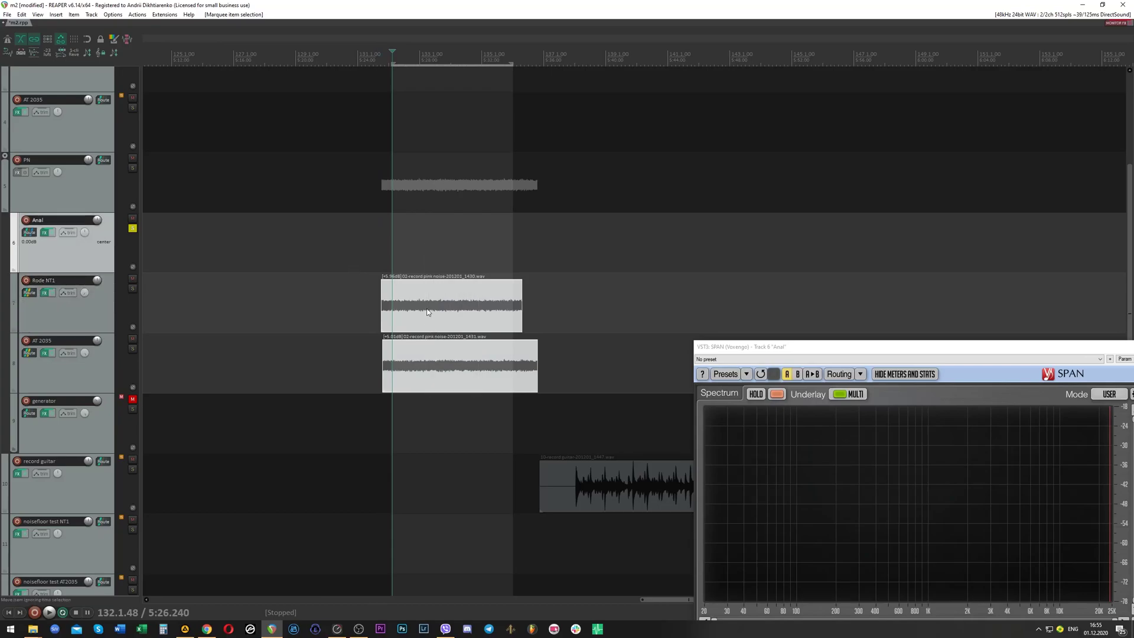
left_click(427, 312)
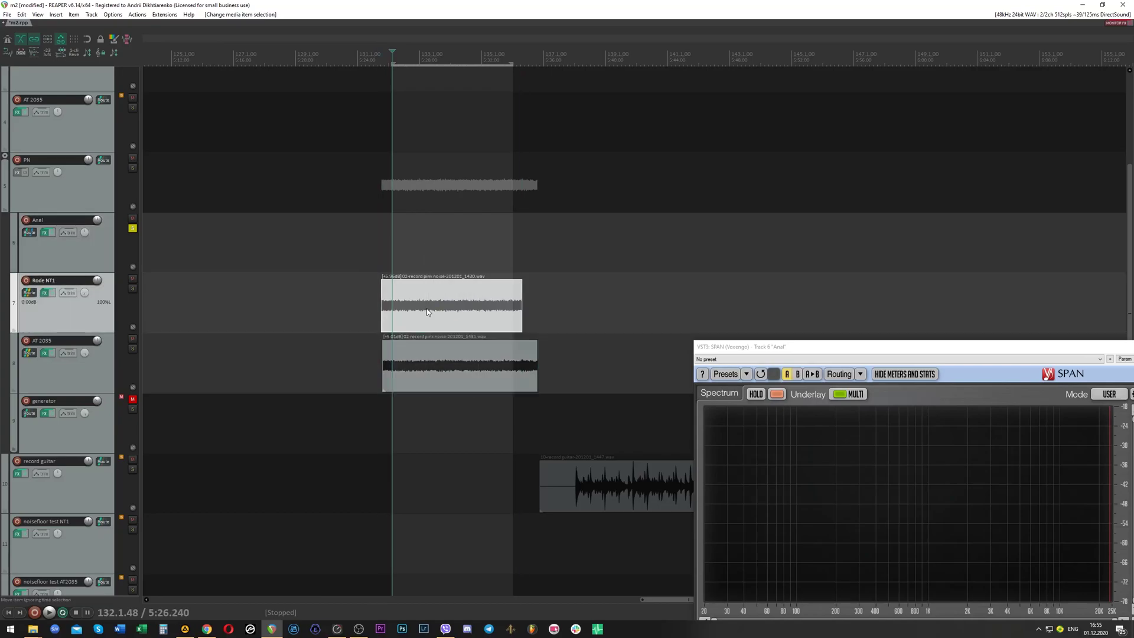
Move the SPAN window fully into view and exclusively solo the Rode NT1 track.
left_click_drag(817, 346, 731, 164)
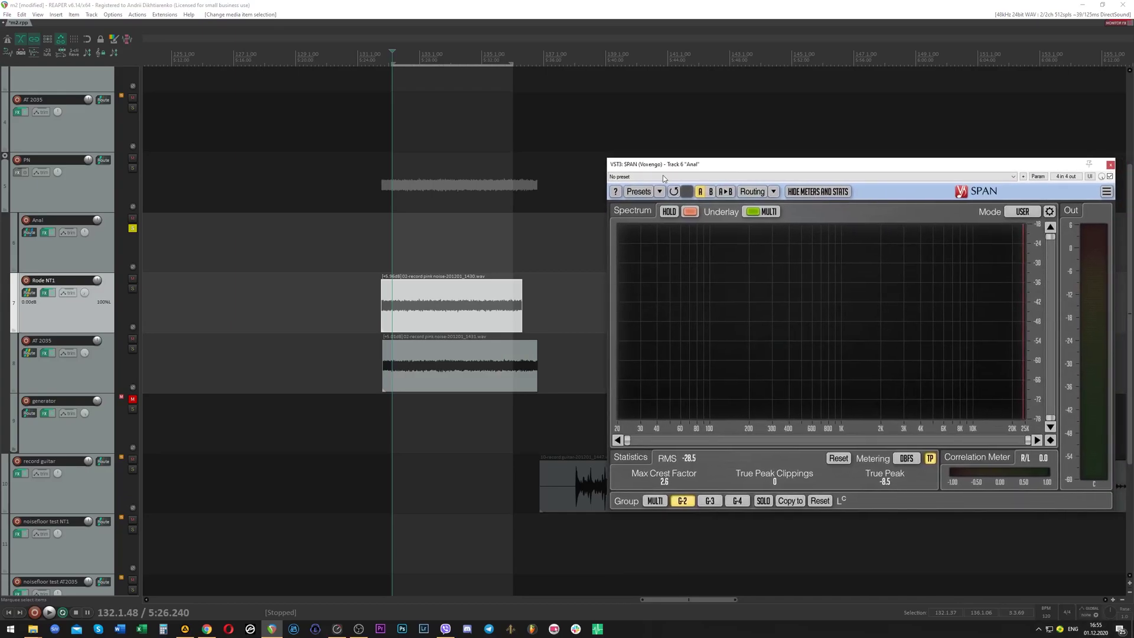
left_click(132, 289, "ctrl+alt")
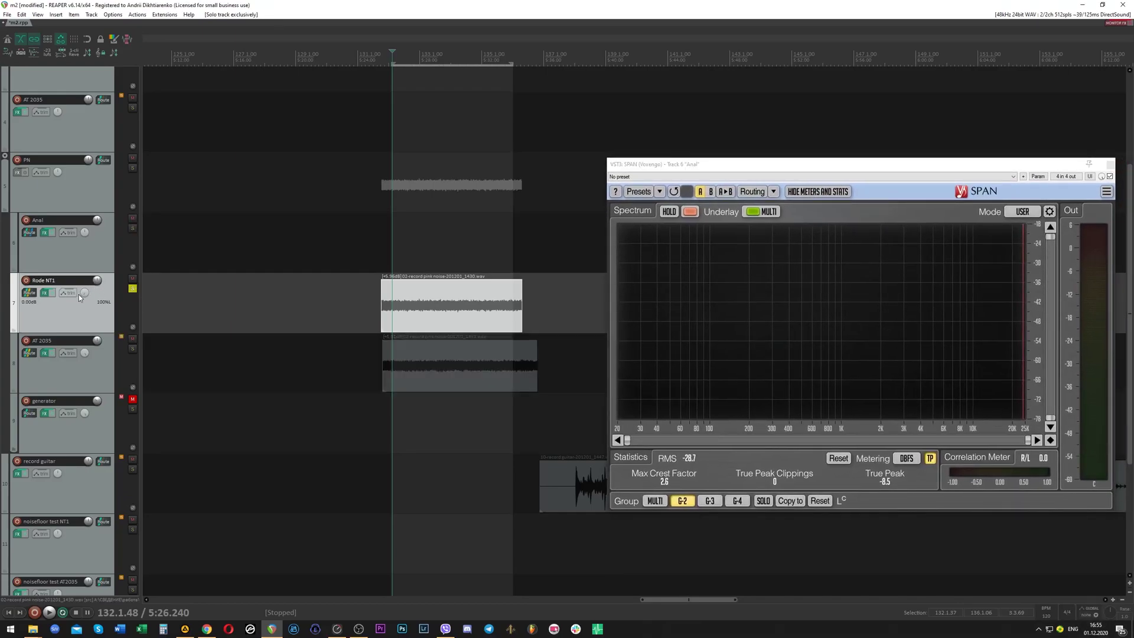
Play the pink noise to view the NT1 spectrum, then AT 2035 soloed, then stop and unsolo.
key("space")
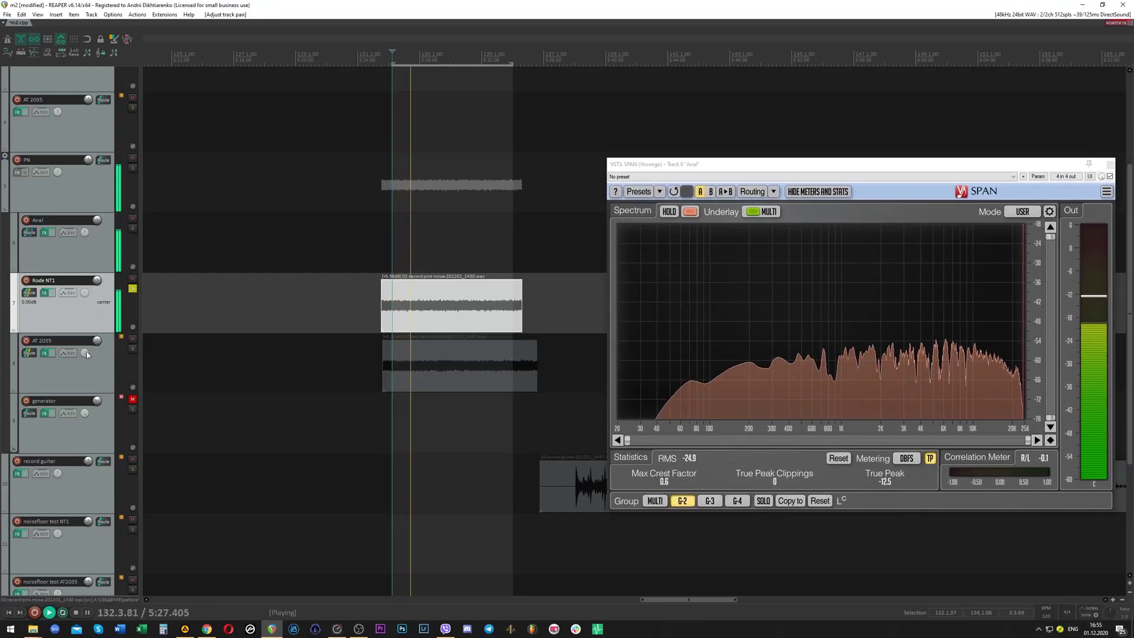
left_click(133, 352, "ctrl+alt")
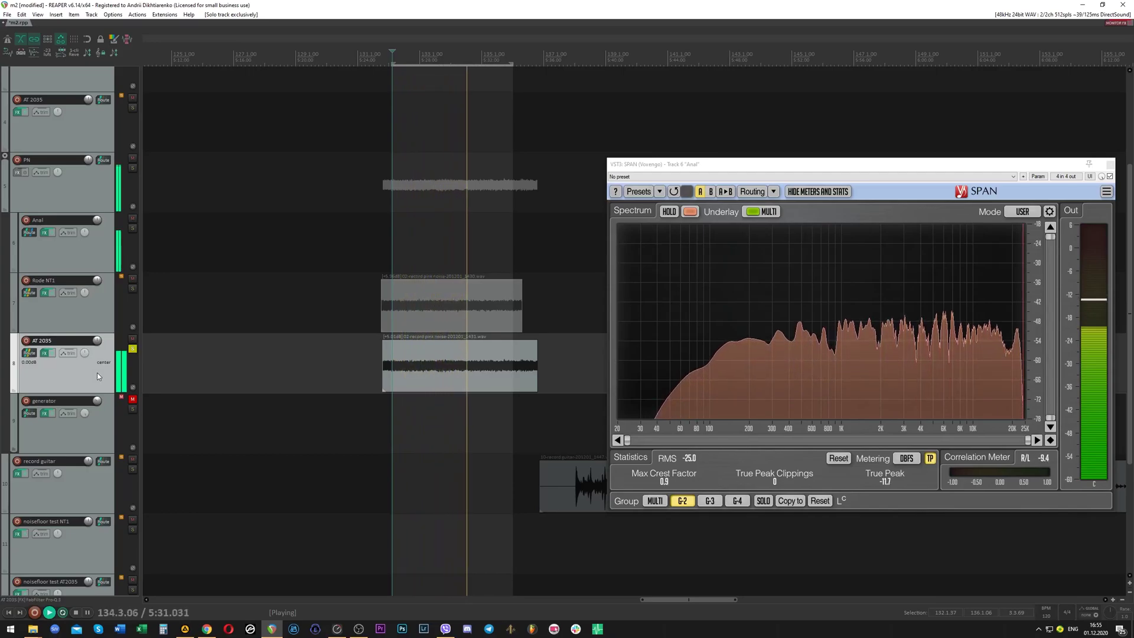
key("space")
left_click(132, 348)
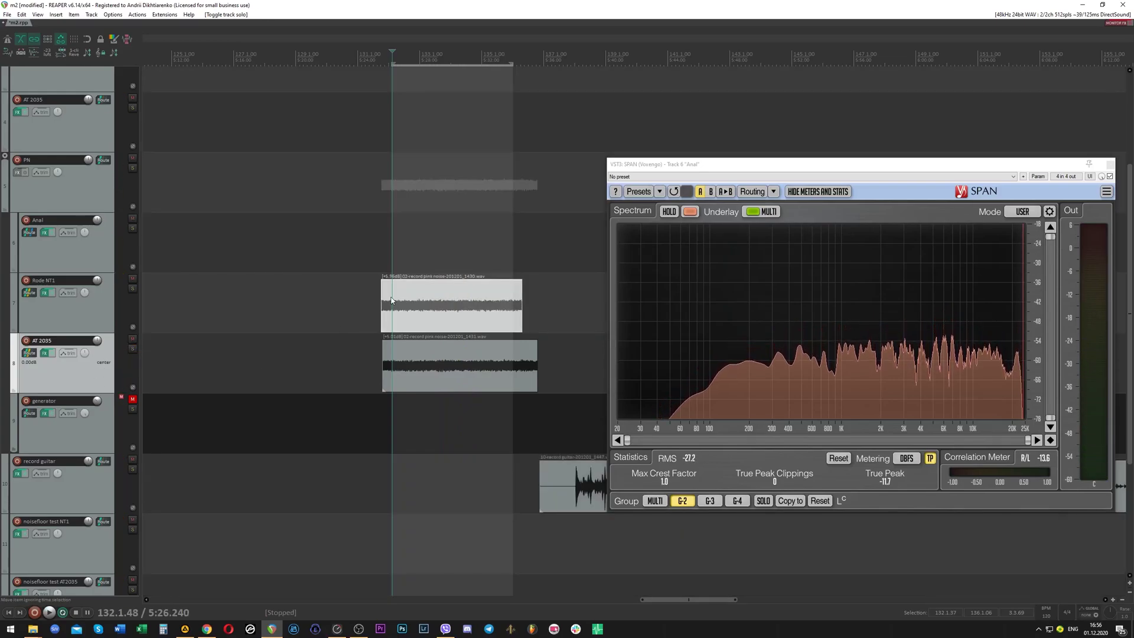
Select the Rode NT1 pink-noise item and pan its track 100% left.
left_click_drag(425, 259, 394, 347)
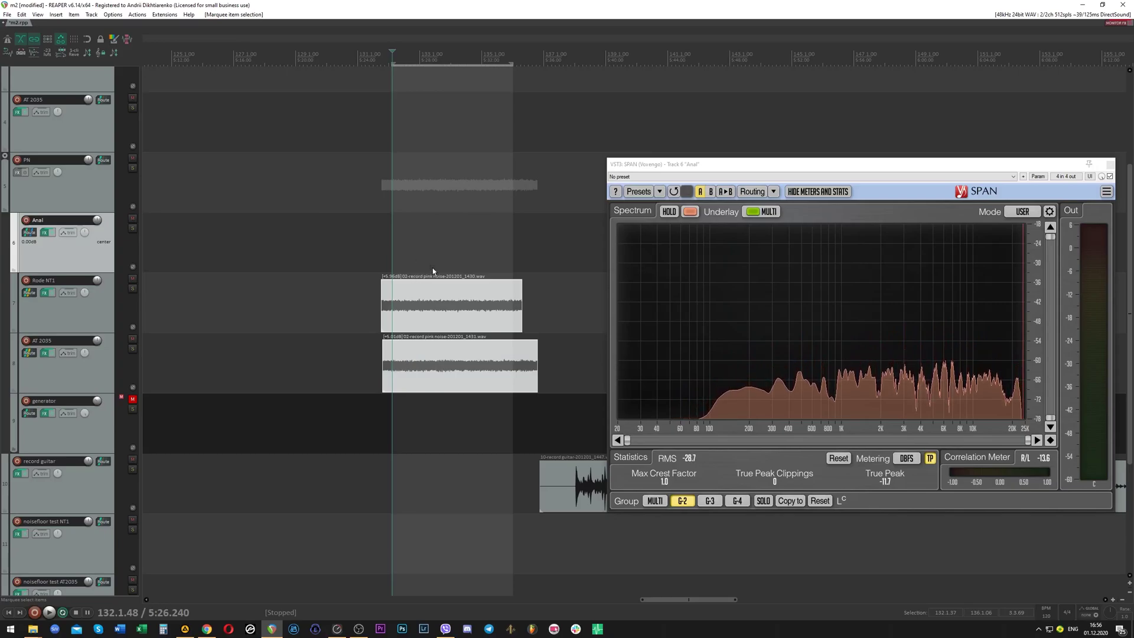
left_click_drag(435, 276, 459, 354)
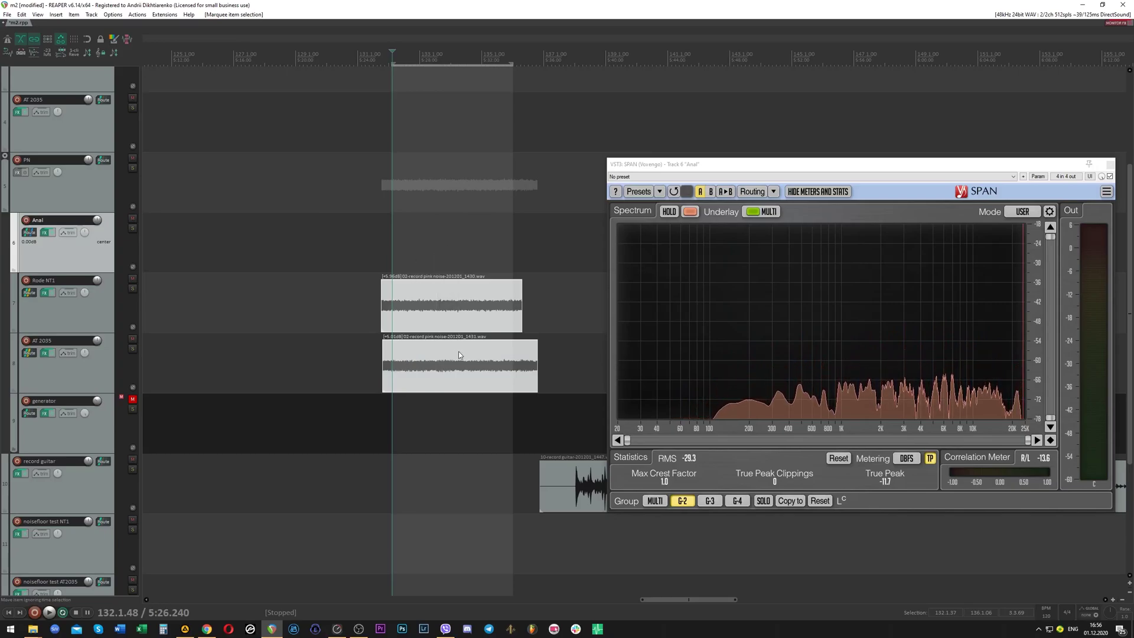
left_click(455, 305)
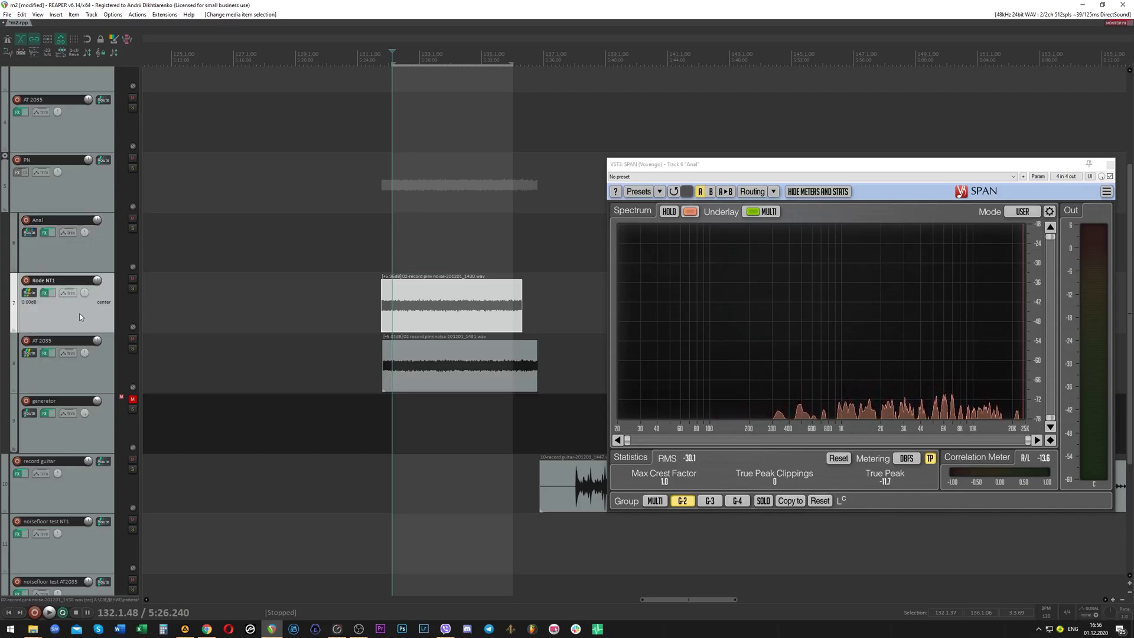
left_click_drag(84, 292, 95, 351)
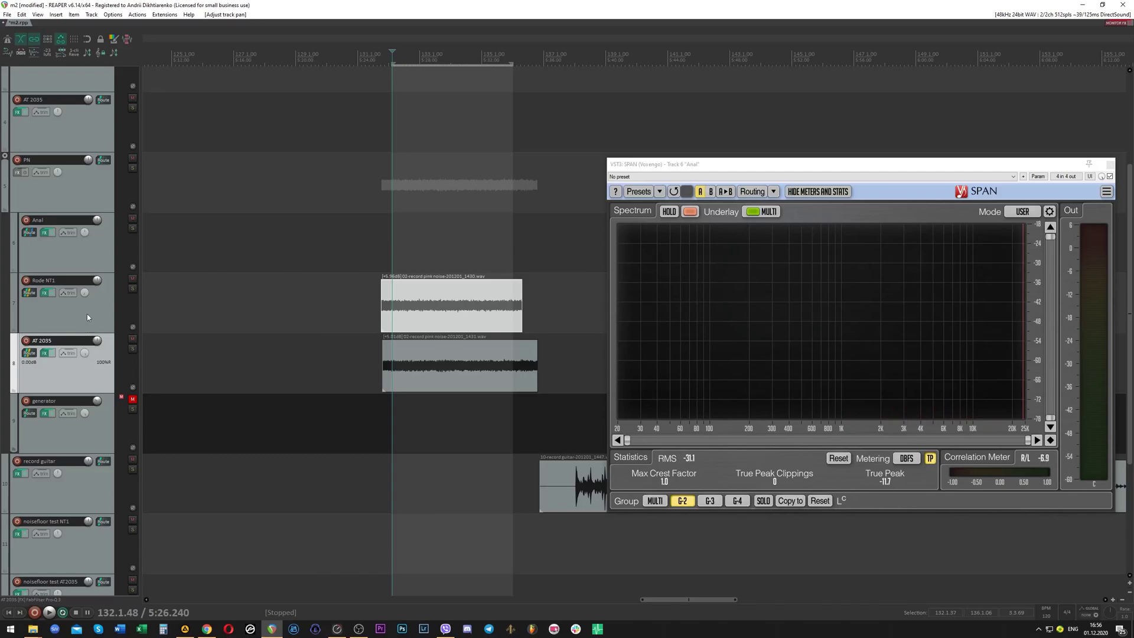
Move the SPAN window up and left via the Anal track, then reselect Rode NT1.
left_click(75, 254)
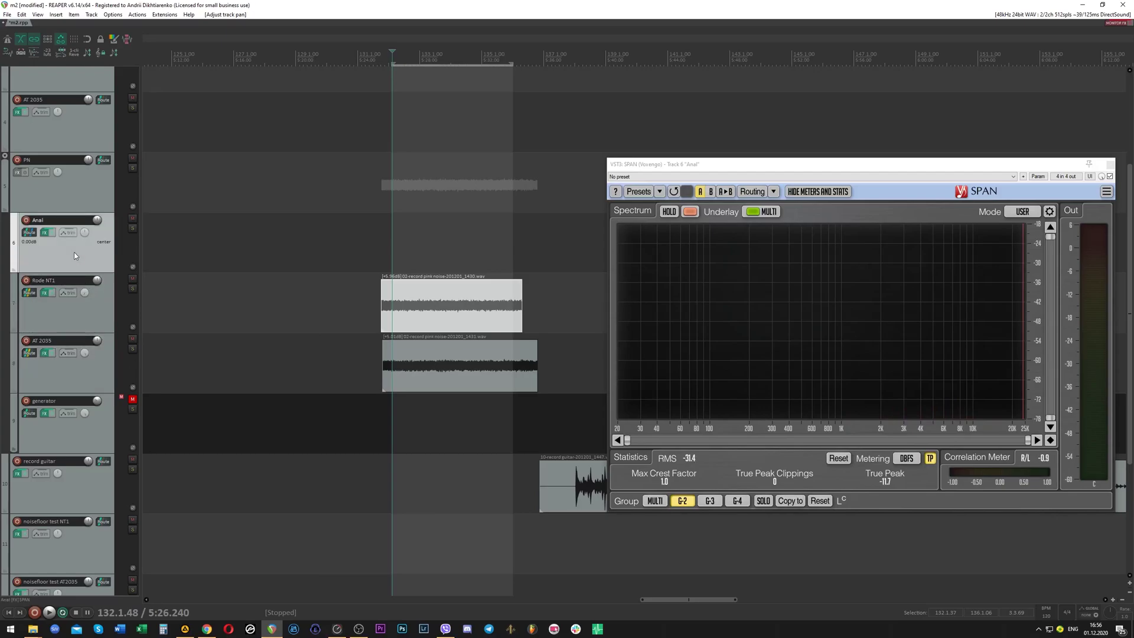
left_click_drag(686, 167, 668, 101)
left_click(427, 304)
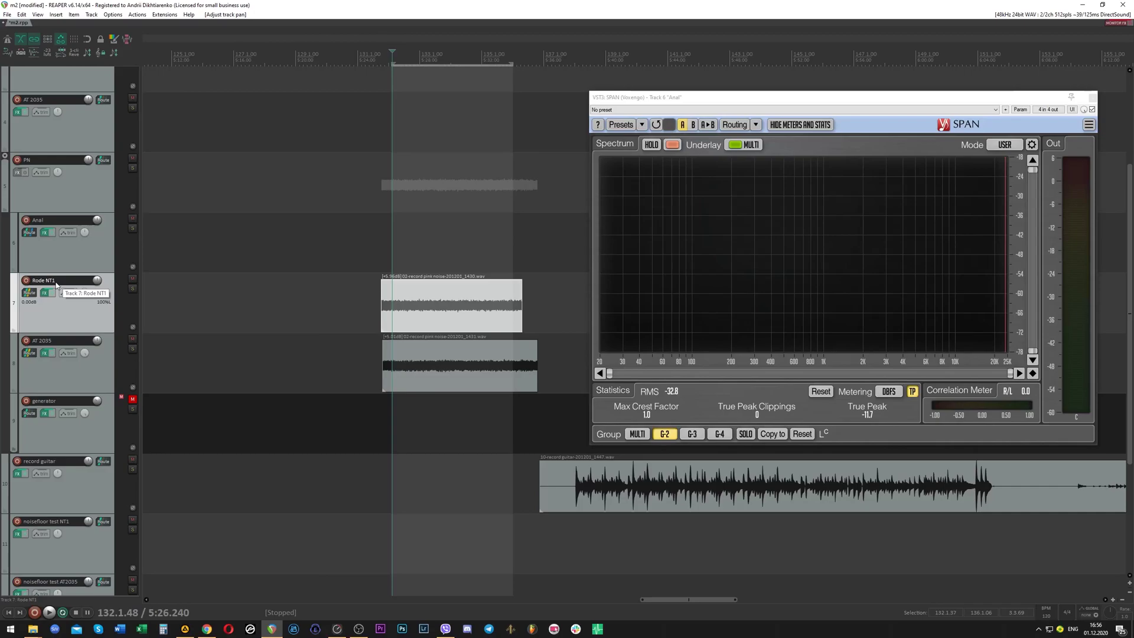
Select the Anal track and switch SPAN's group display between G-2 and MULTI.
left_click(59, 251)
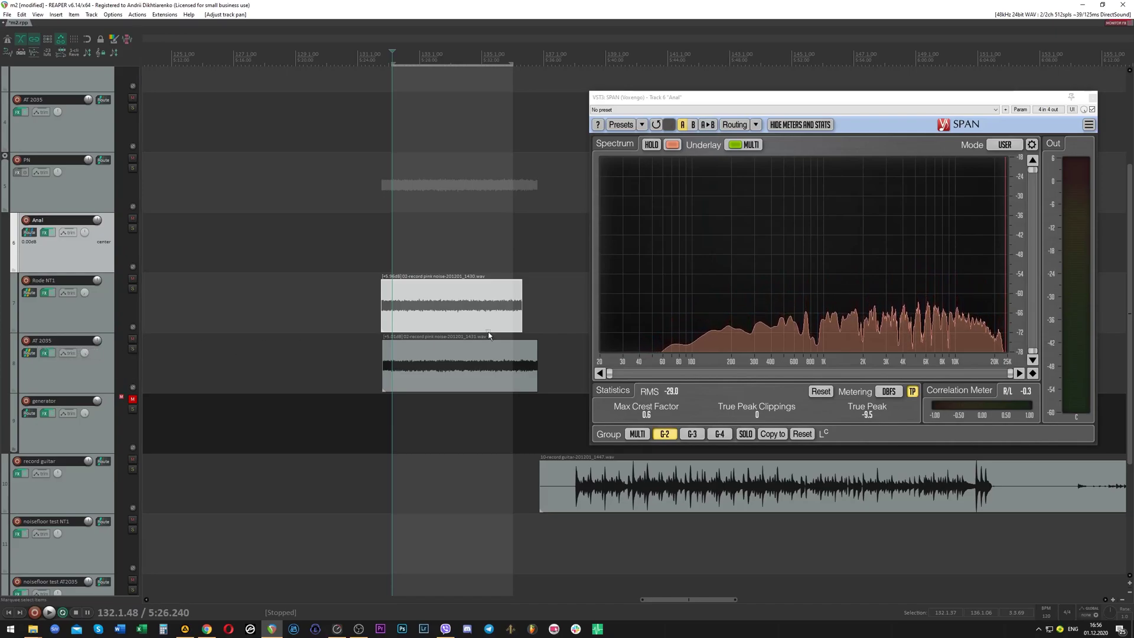
left_click(662, 436)
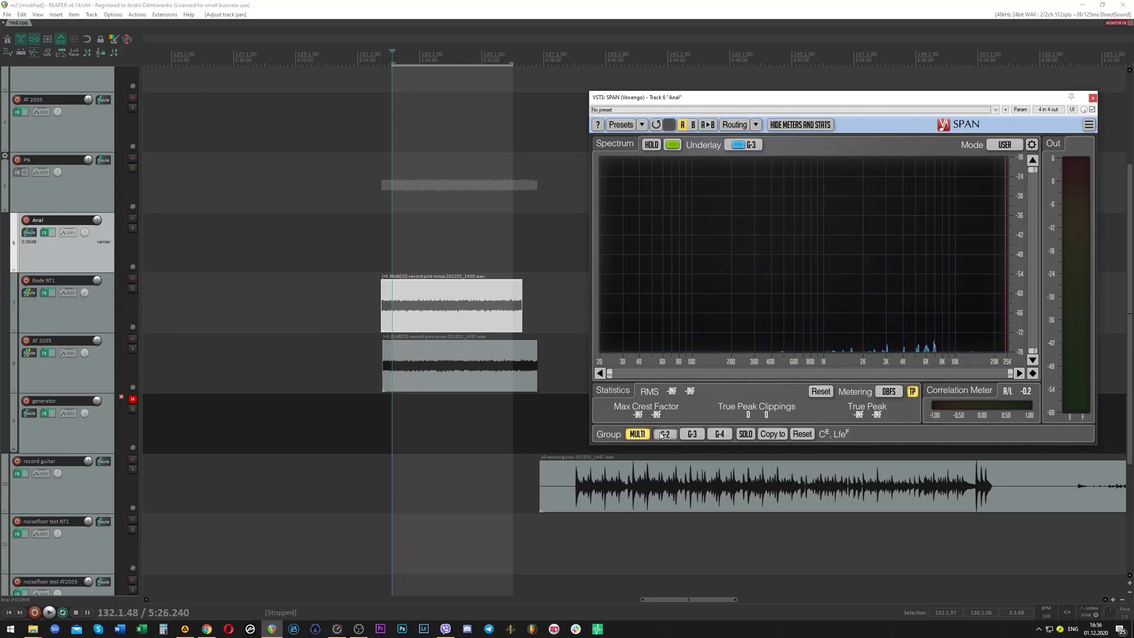
left_click(646, 437)
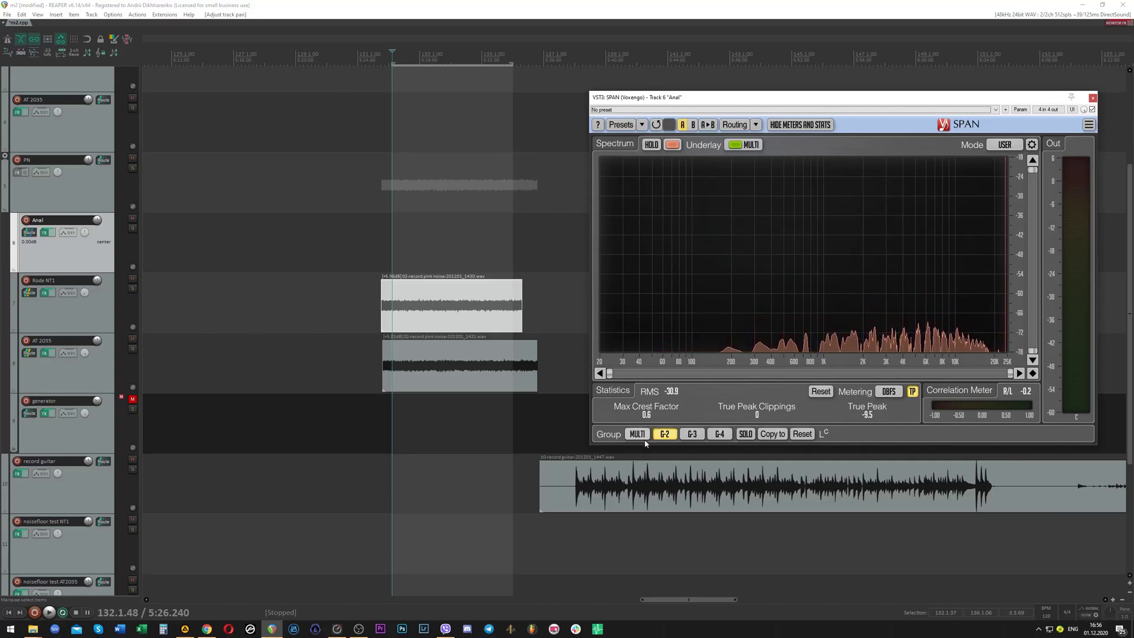
left_click(638, 434)
During playback, alternate SPAN between G-2 and MULTI, ending on G-2, then stop playback.
key("space")
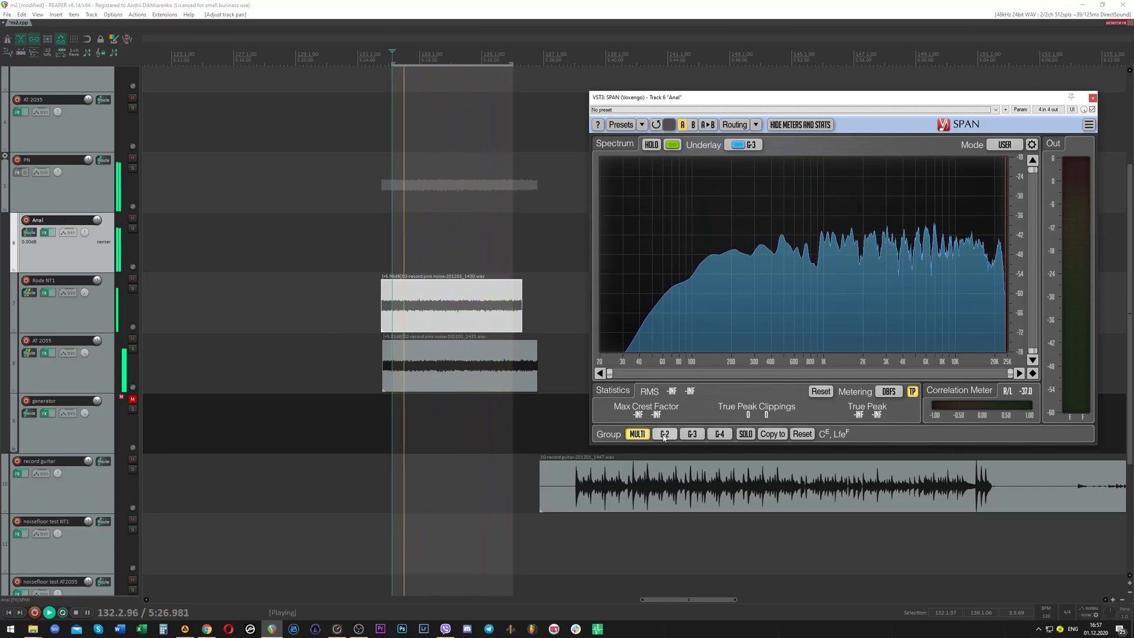
left_click(664, 434)
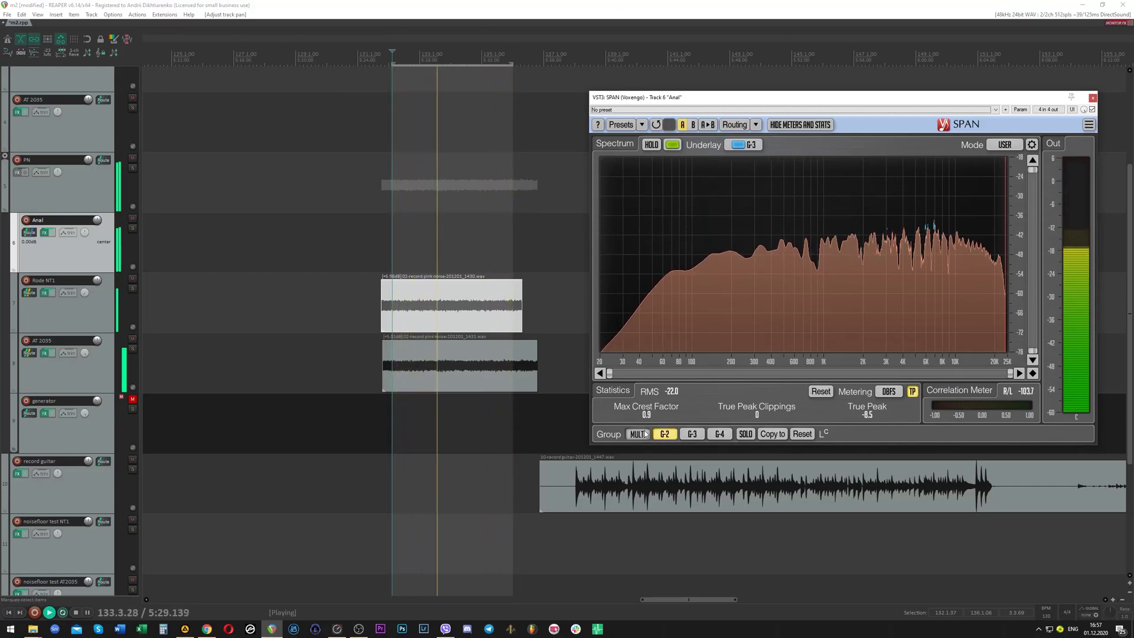
left_click(647, 434)
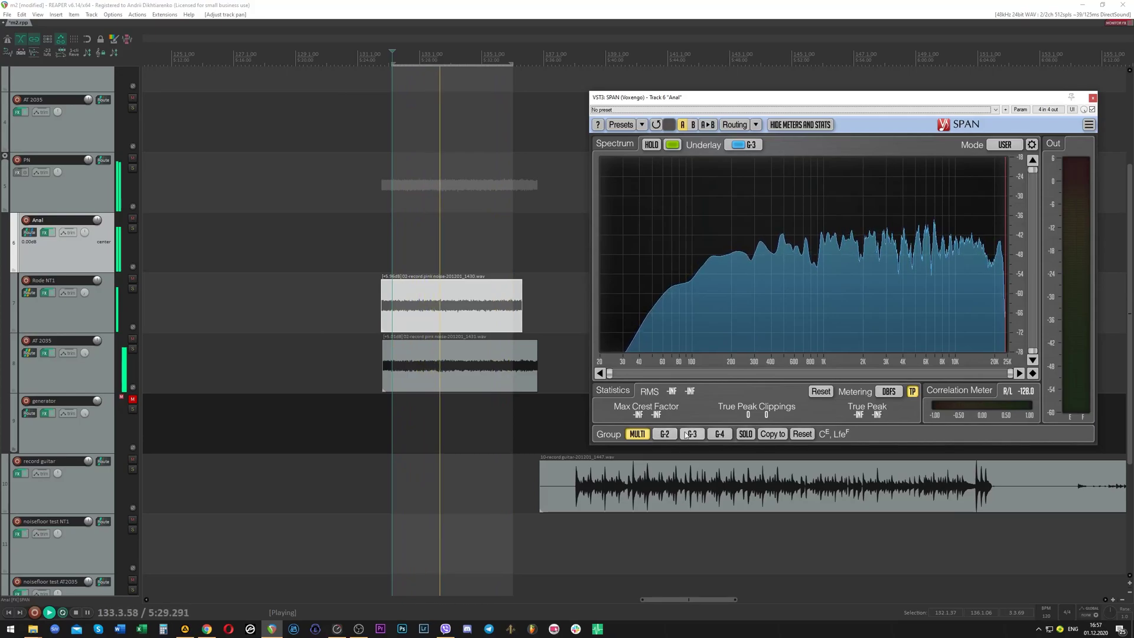
left_click(663, 434)
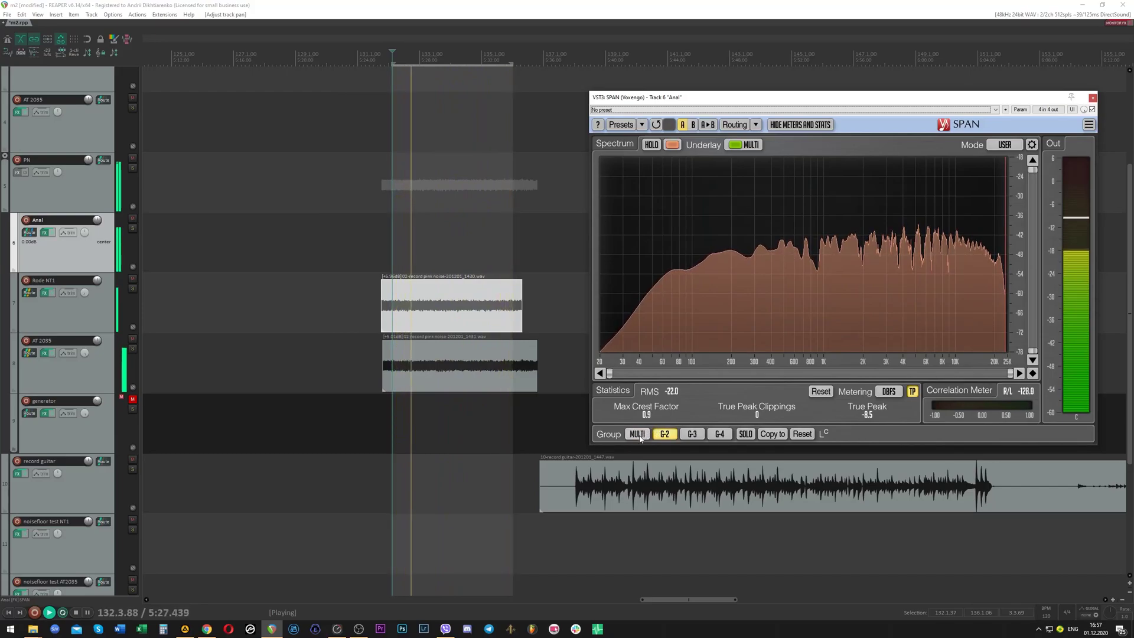
key("space")
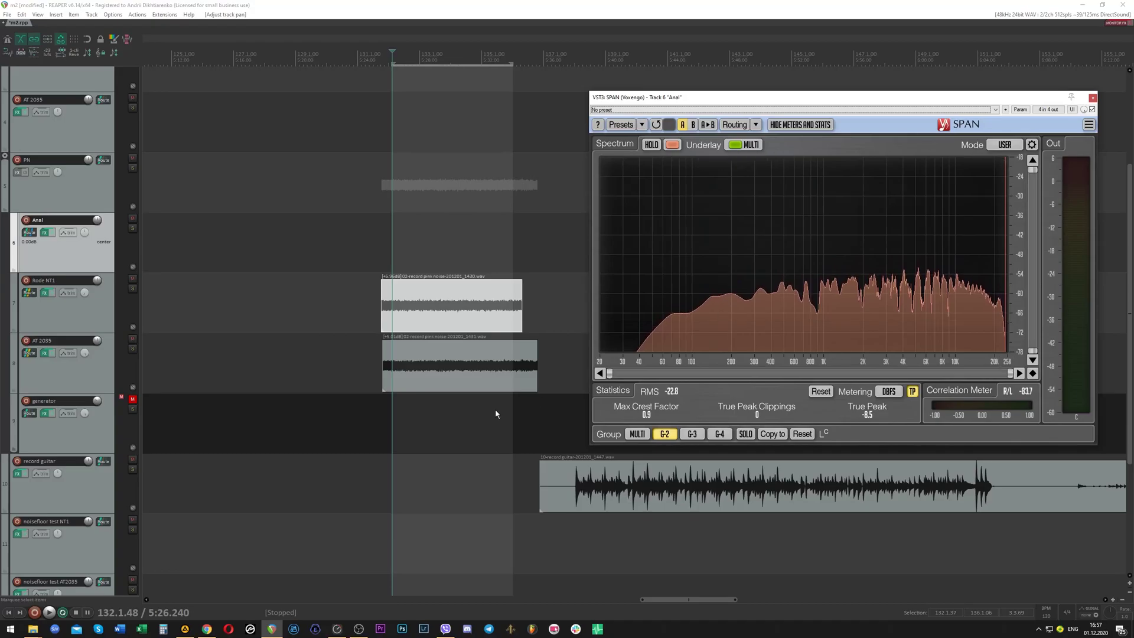
key("alt+Tab")
Open the NT1 Datasheet PDF and zoom in on its Frequency Response graph.
left_click(339, 96)
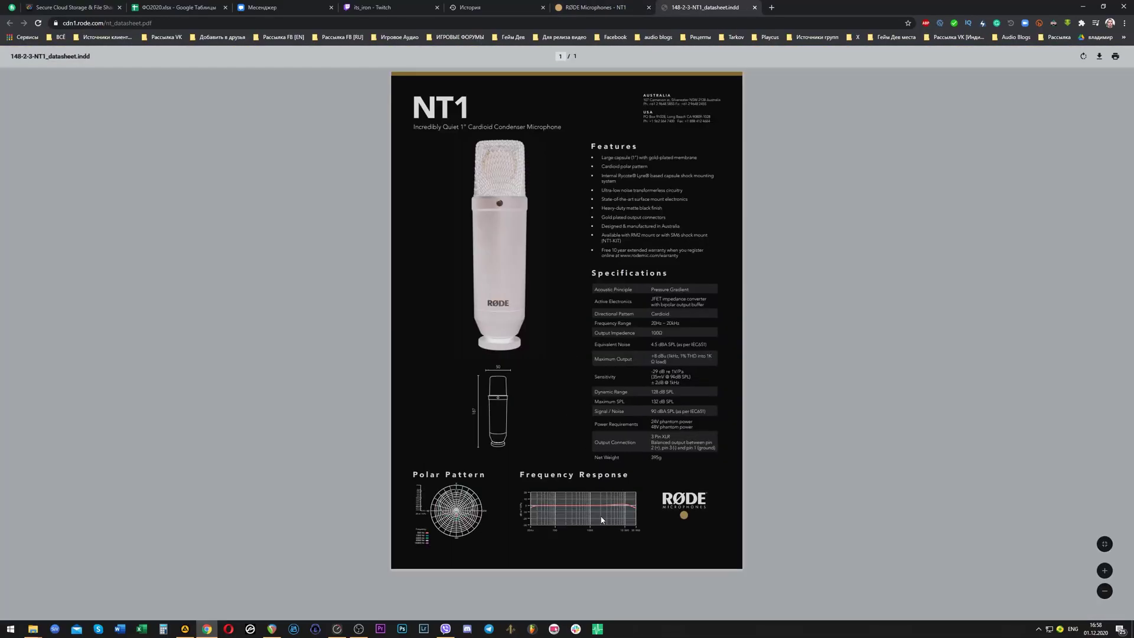
scroll(602, 520, "up", 8)
scroll(634, 414, "down", 8)
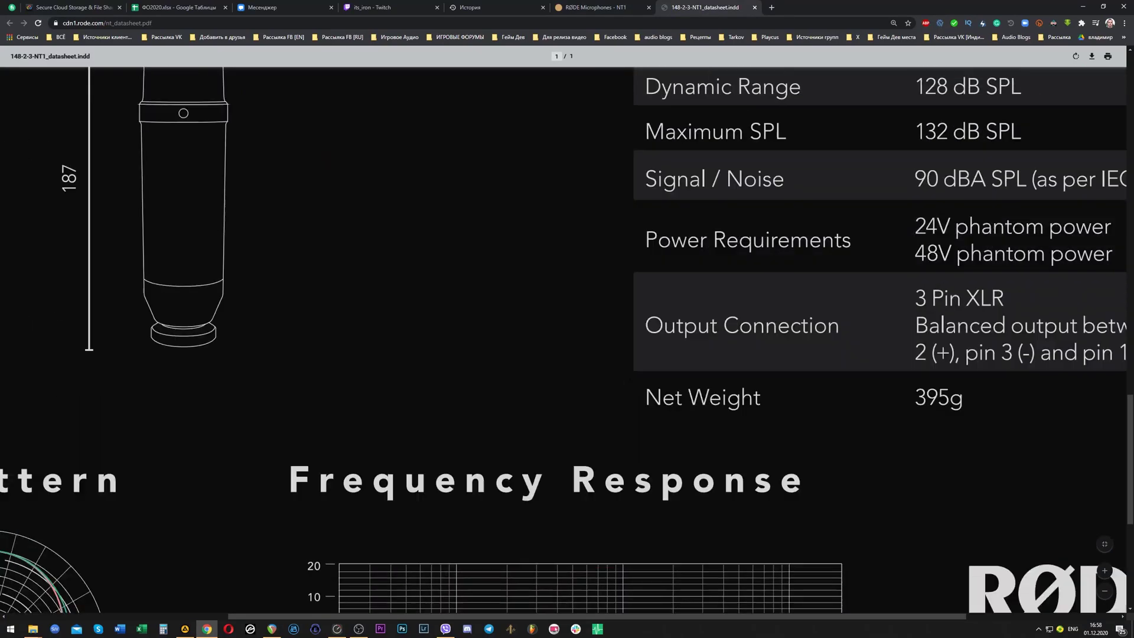
scroll(629, 362, "up", 3)
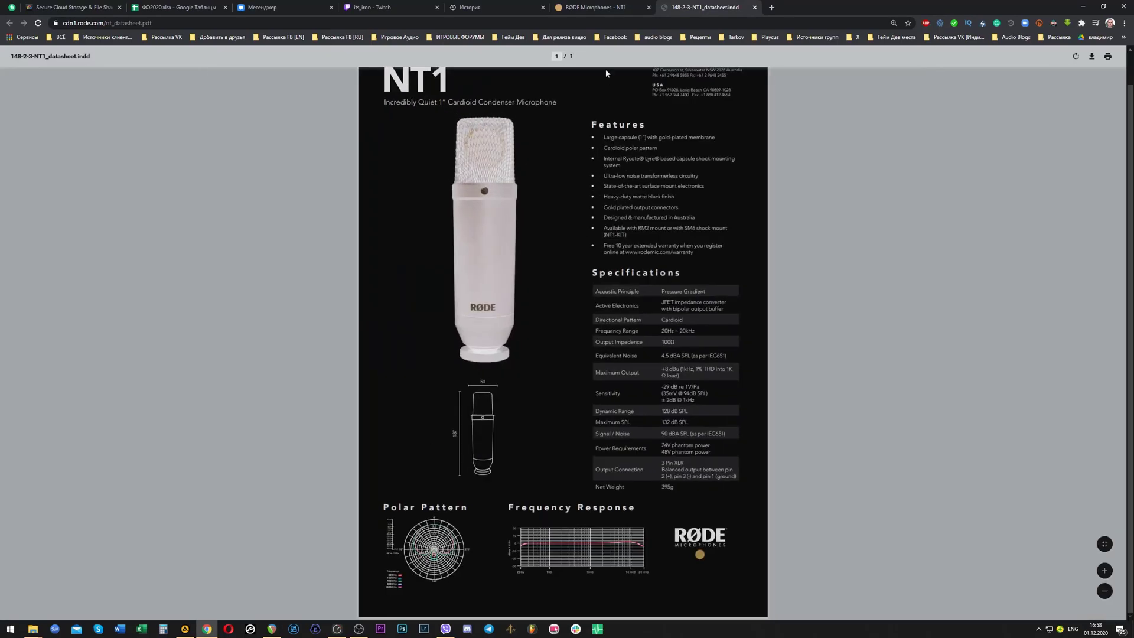
key("ctrl+shift+Tab")
key("ctrl+Tab")
scroll(605, 523, "up", 5)
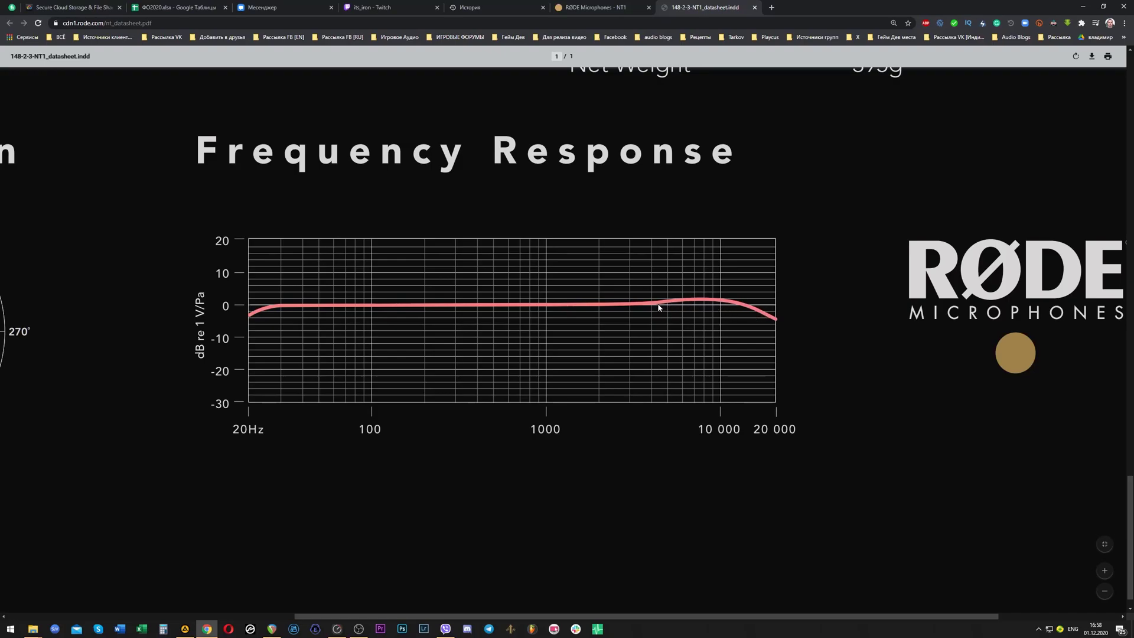
key("alt+Tab")
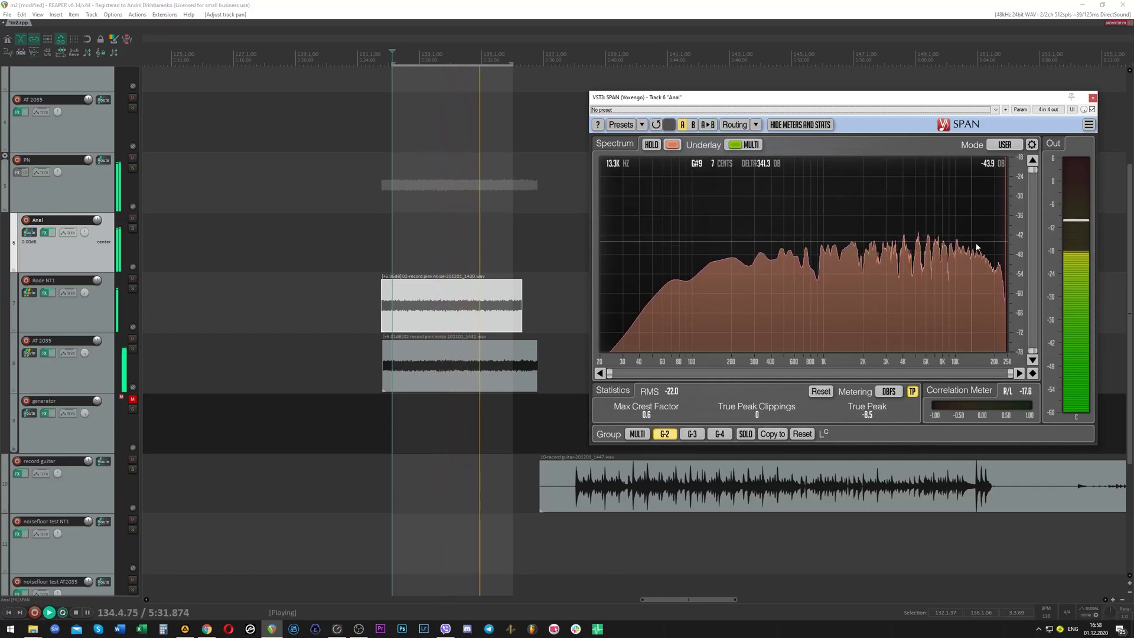
Stop playback and check the NT1 datasheet curve in the browser against SPAN.
key("space")
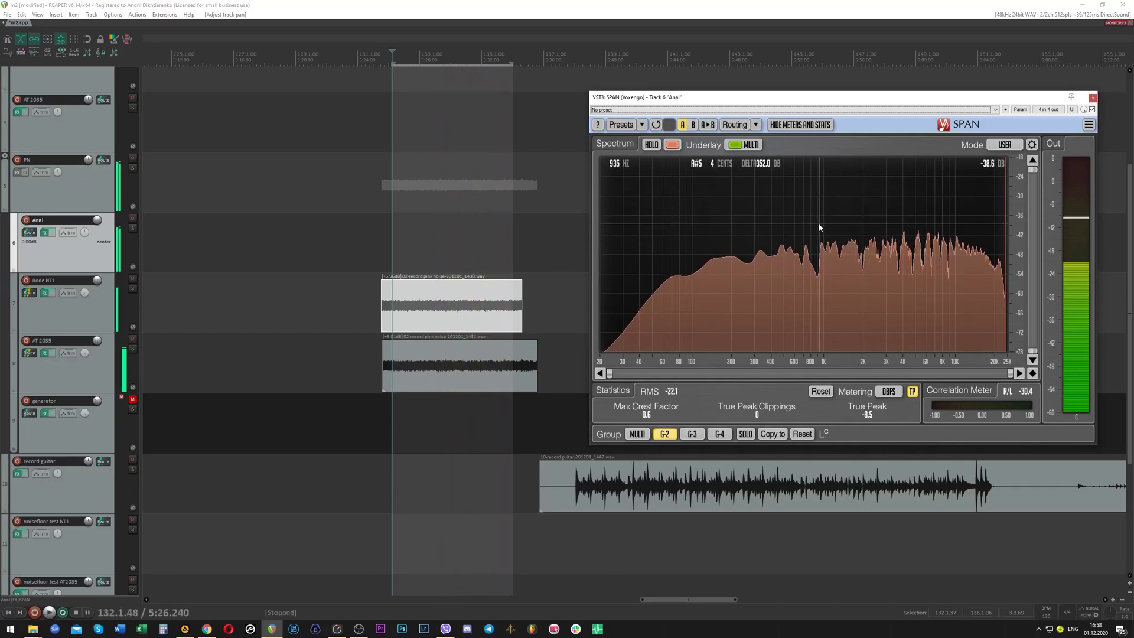
key("alt+Tab")
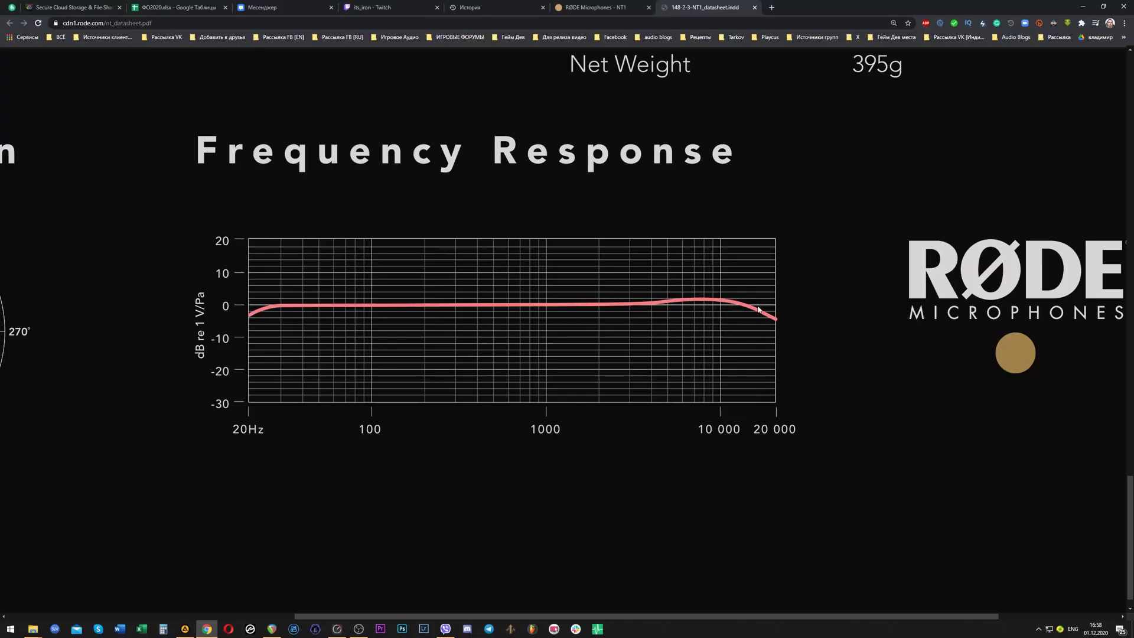
key("alt+Tab")
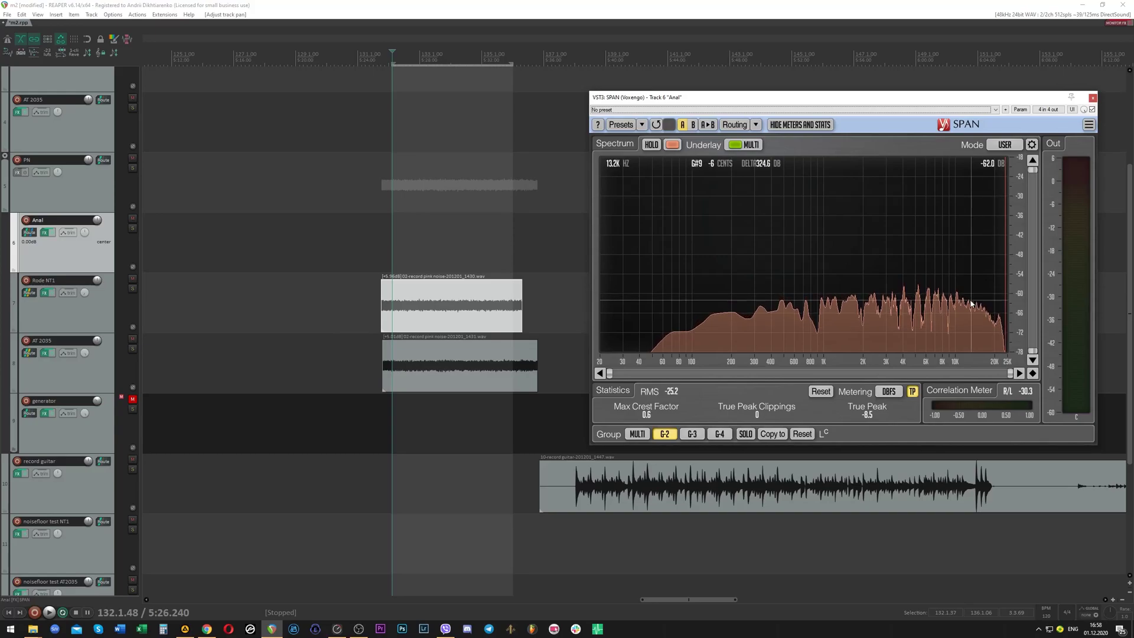
Open and close SPAN's Spectrum Mode Editor, briefly replay to refresh, and stop.
left_click(1031, 144)
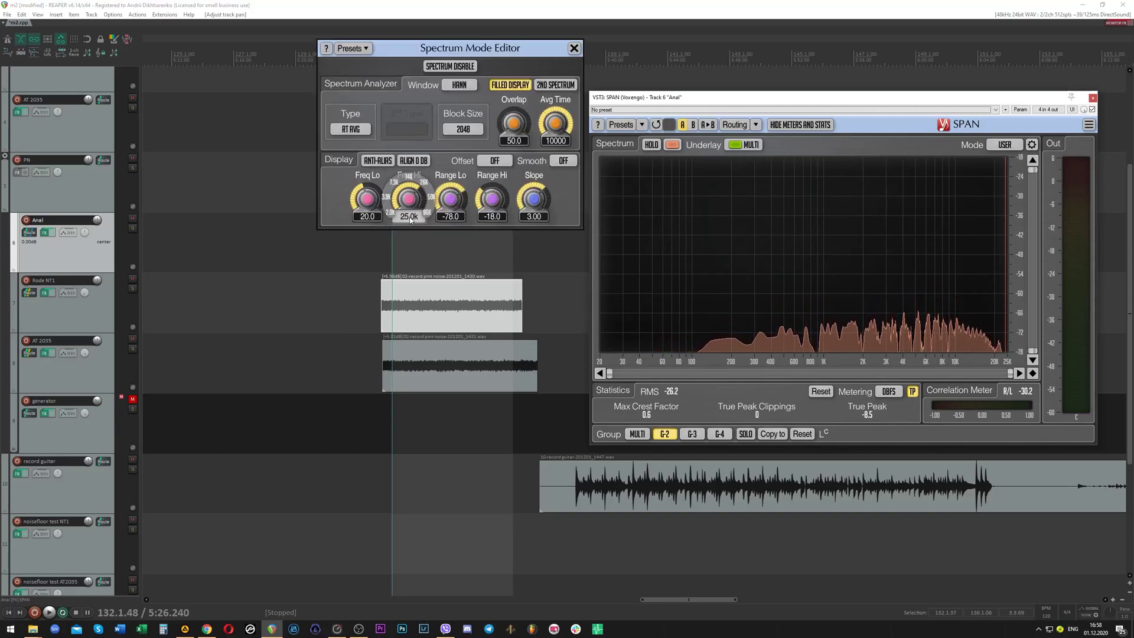
left_click(573, 51)
key("space")
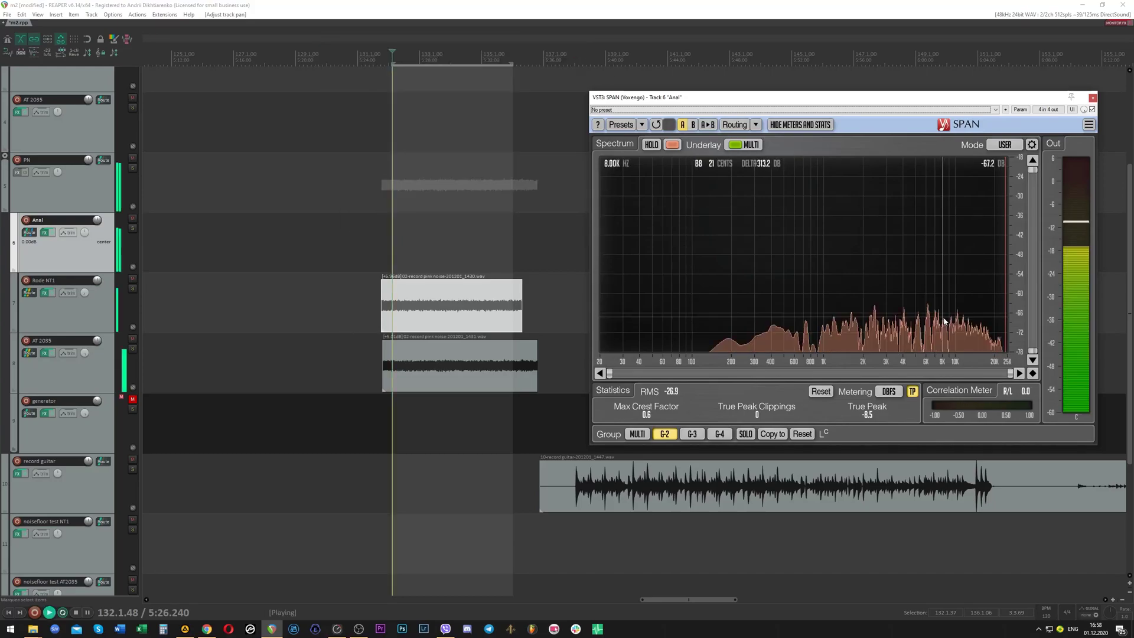
key("space")
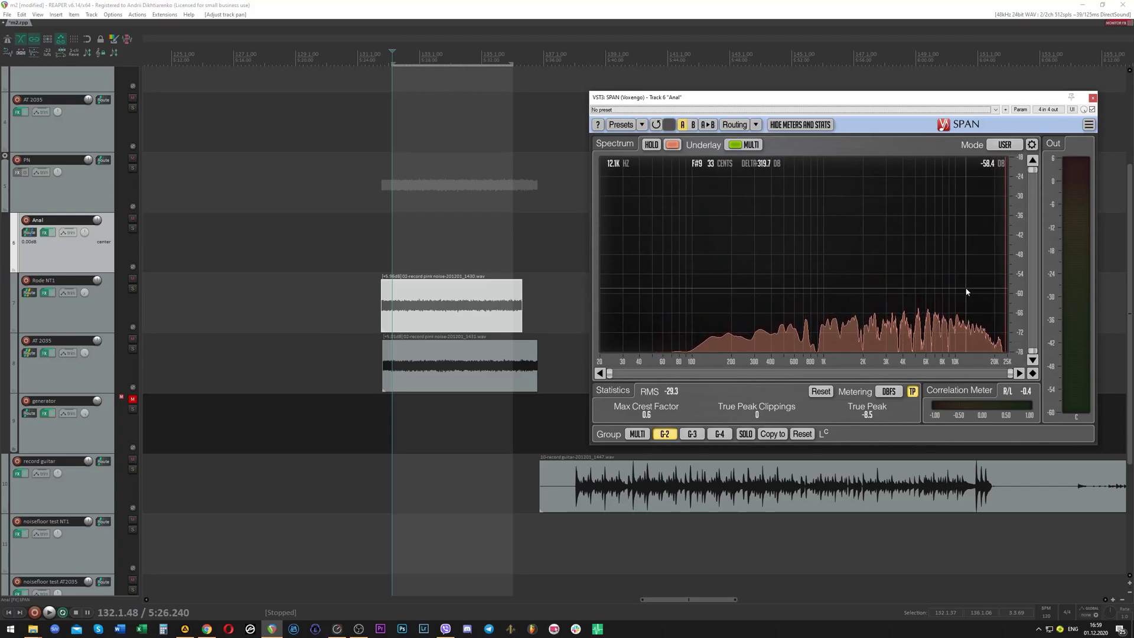
left_click(740, 4)
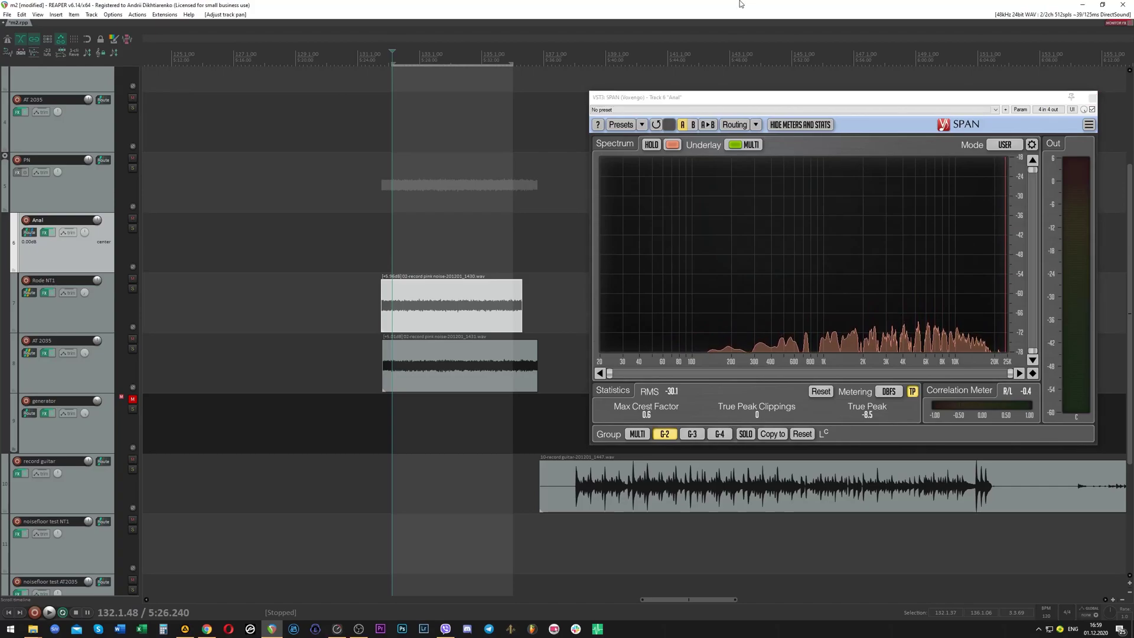
Close the SPAN plugin window on track 6 Anal with Escape.
key("Escape")
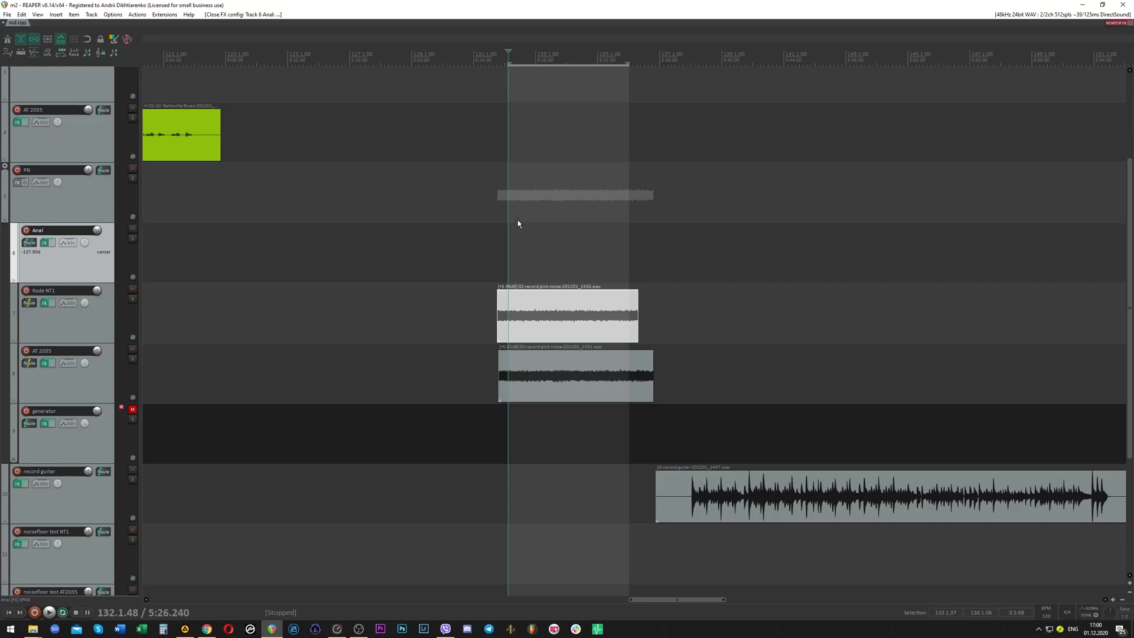
Bring TotalMix FX up from the taskbar, switch to mixer view with X, and expand AN 1's EQ.
left_click(337, 628)
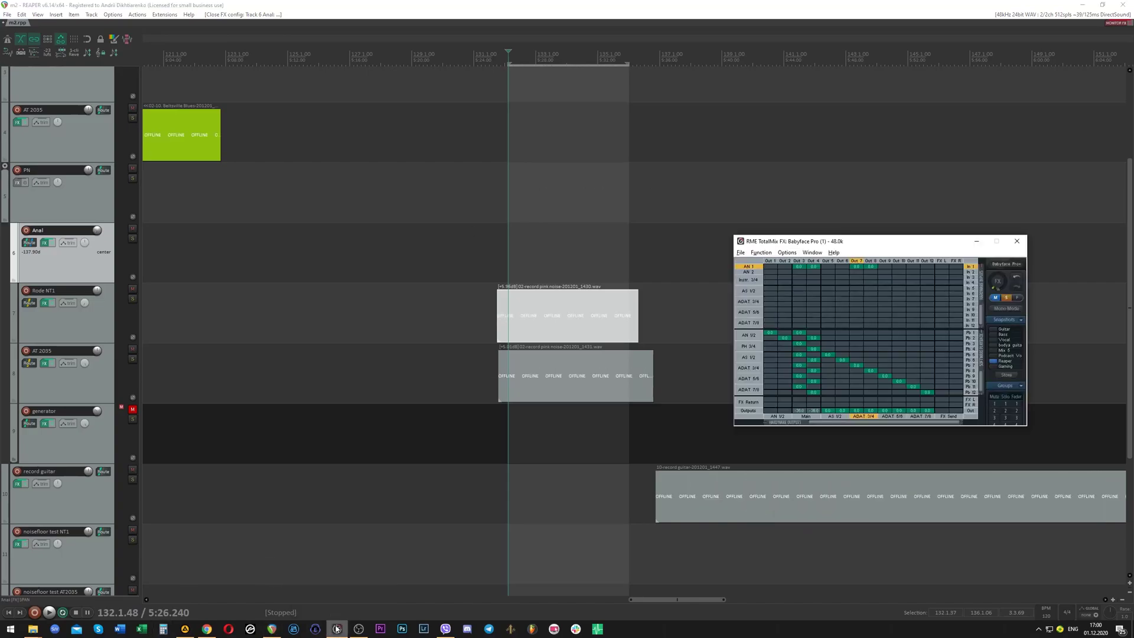
key("x")
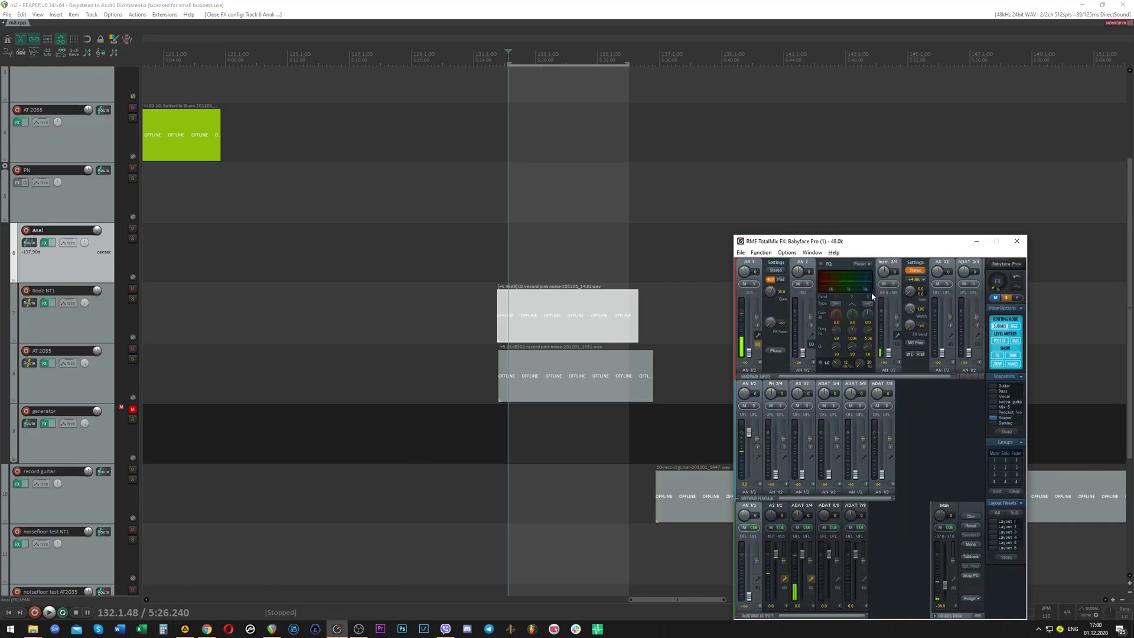
left_click(758, 344)
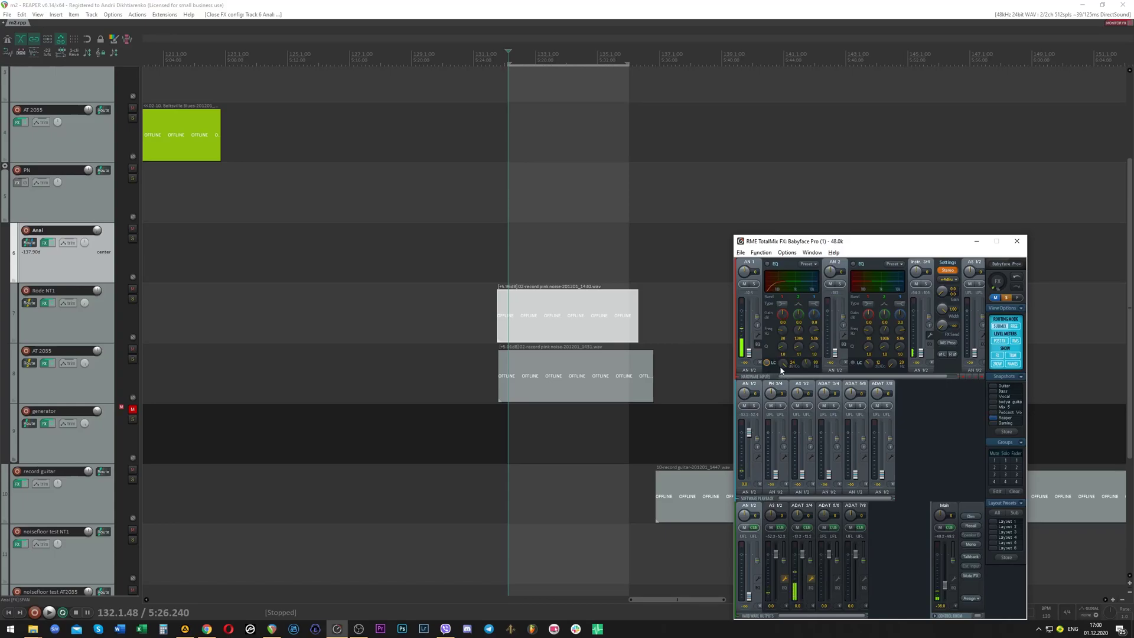